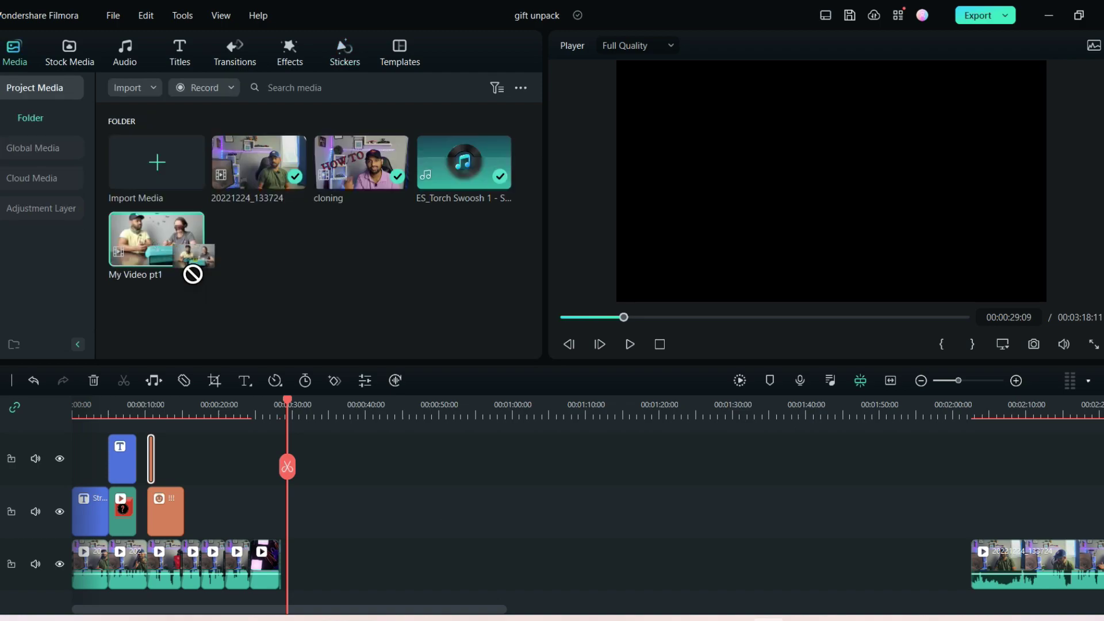
- Add My Video pt1 to track 3 near 00:00:30, matching the project to 1920x1080 50fps and muting its audio
drag(192, 271, 304, 514)
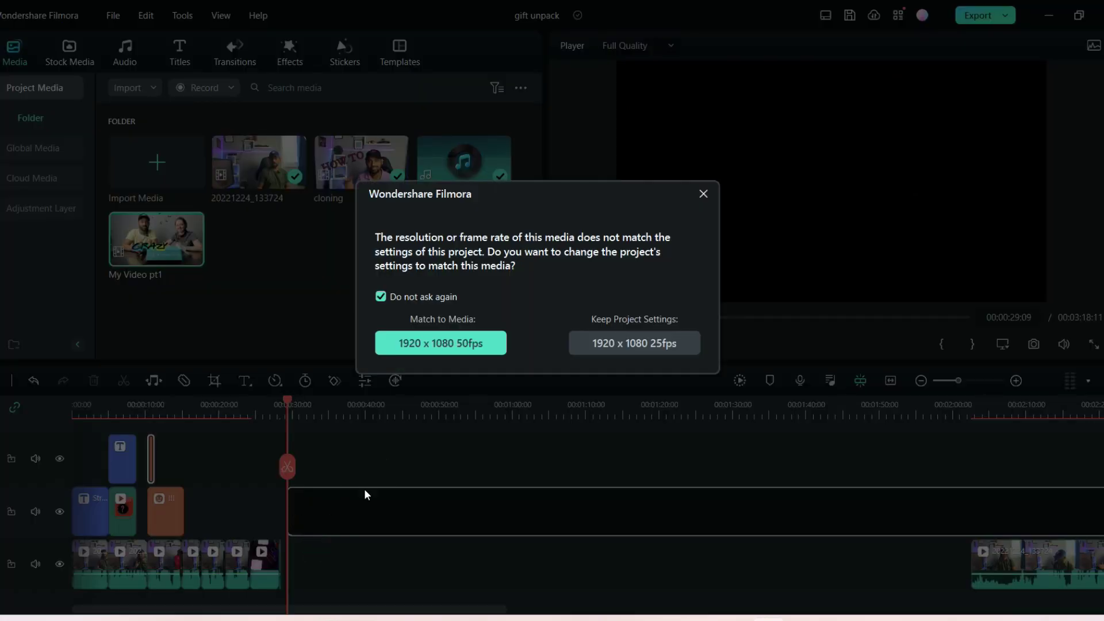
click(453, 344)
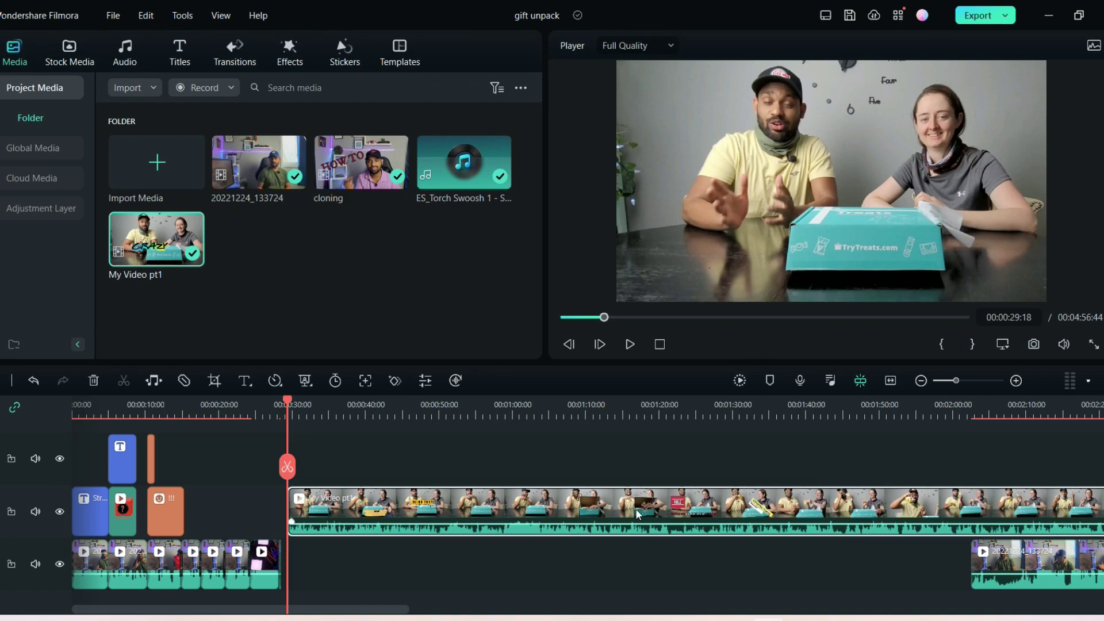
drag(597, 521, 602, 543)
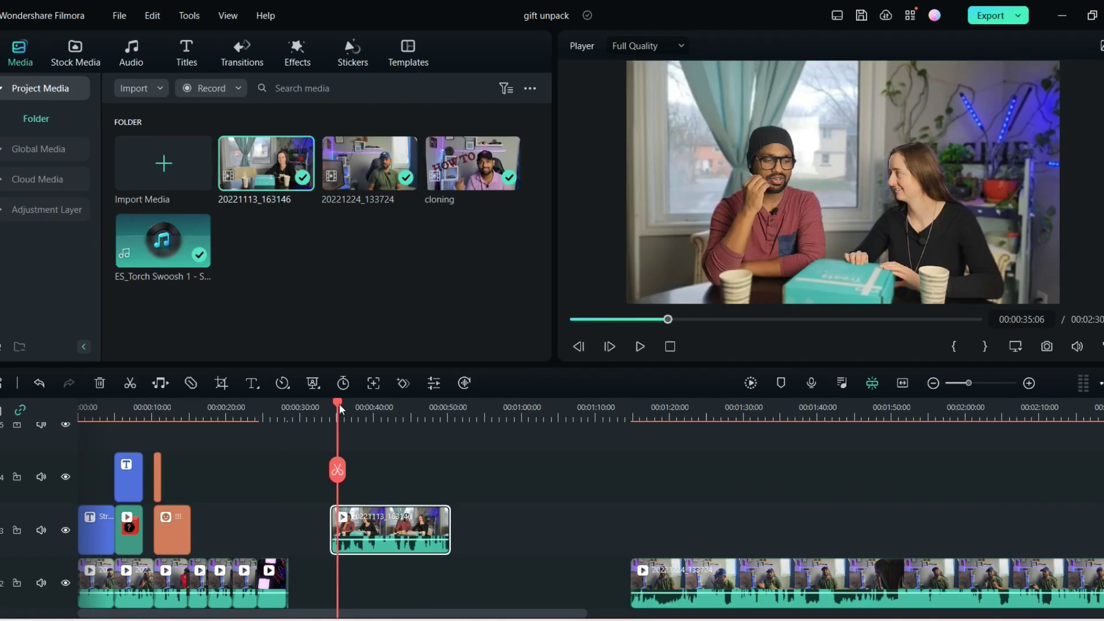
drag(384, 428, 342, 364)
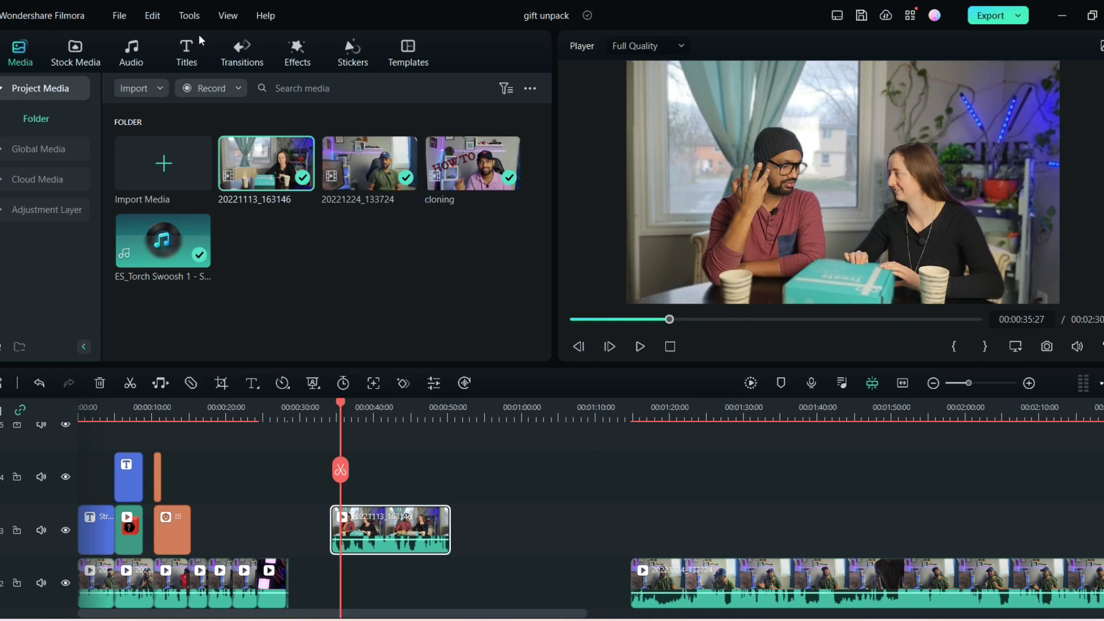
- Browse the Titles library for a suitable title
click(193, 55)
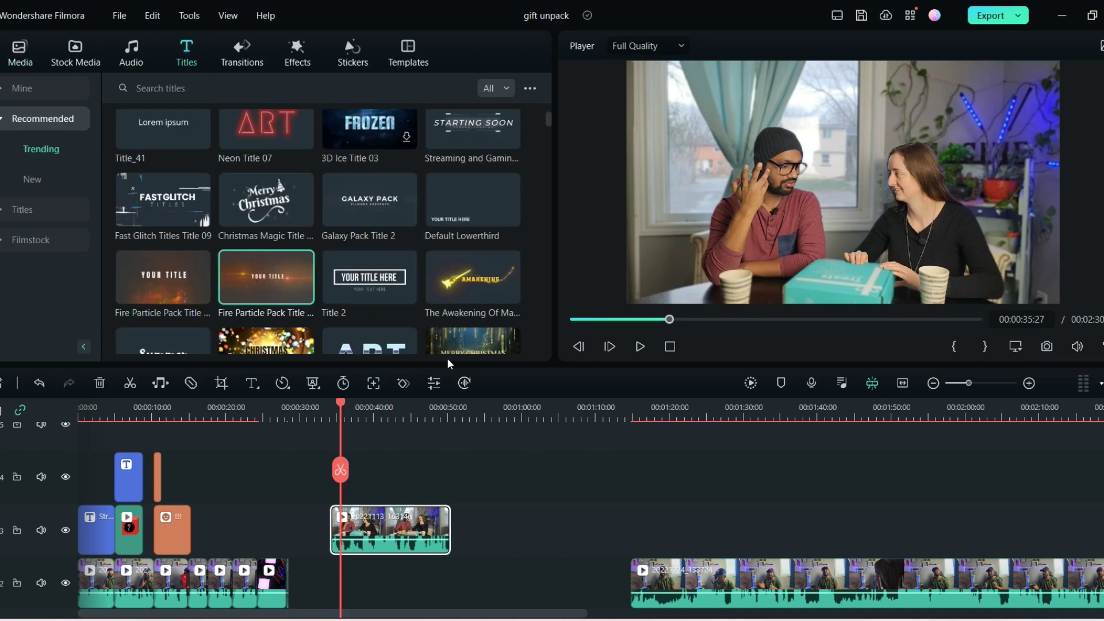
scroll(276, 259, down, 2)
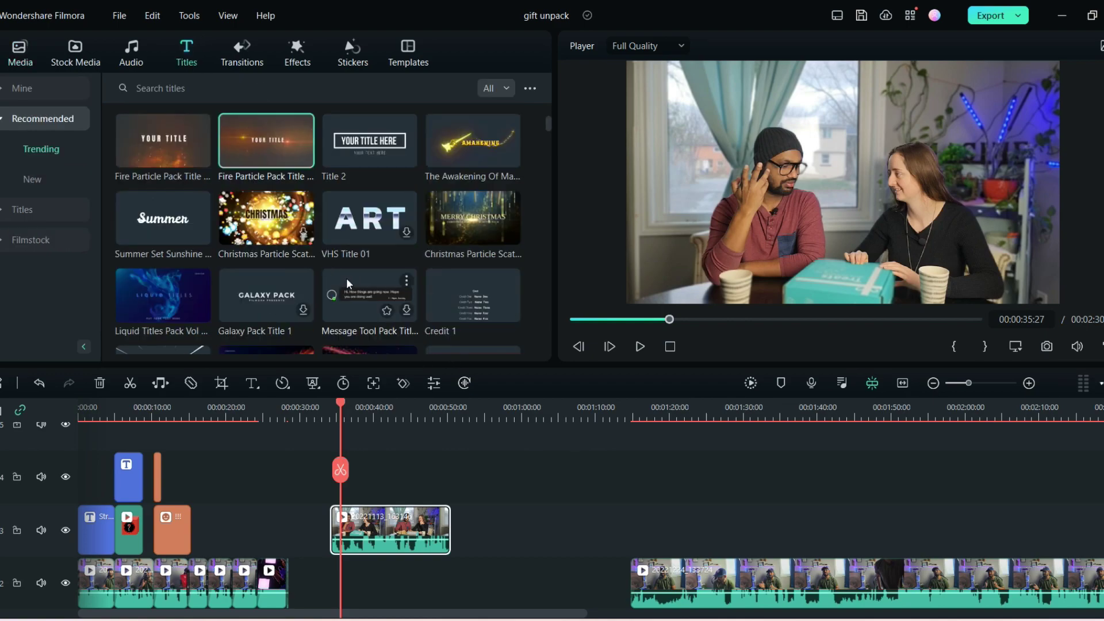
scroll(403, 288, up, 3)
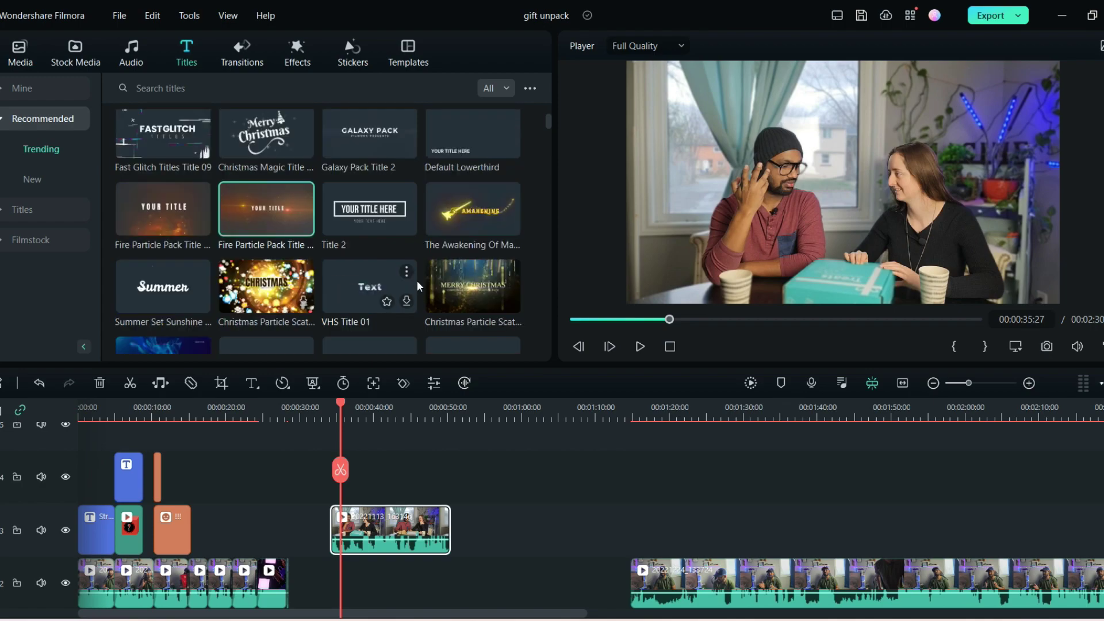
scroll(475, 254, down, 2)
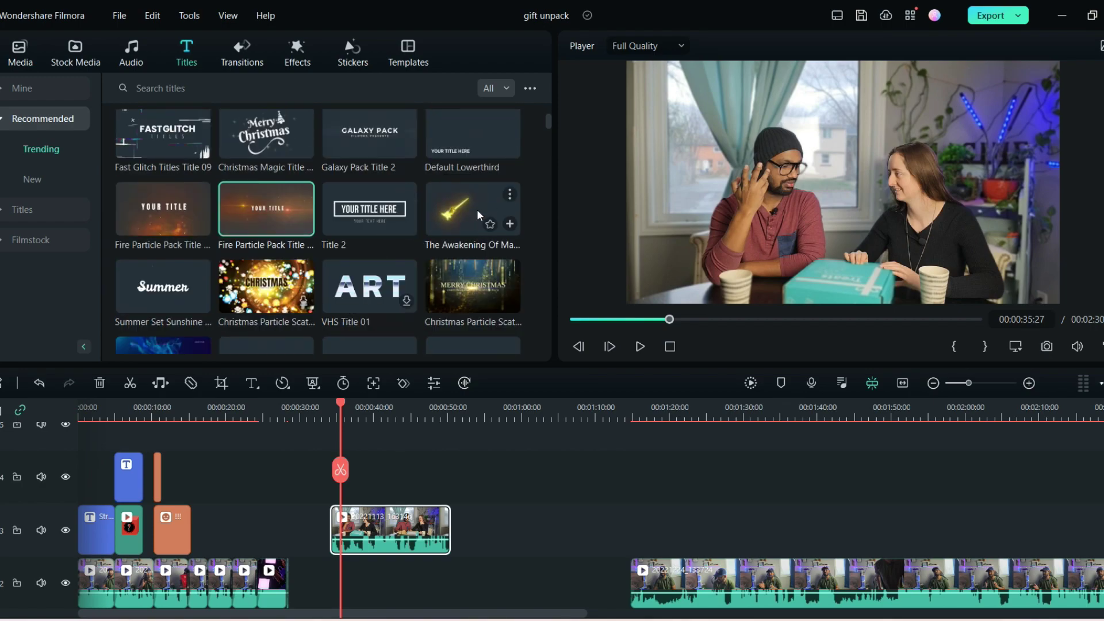
scroll(345, 241, down, 3)
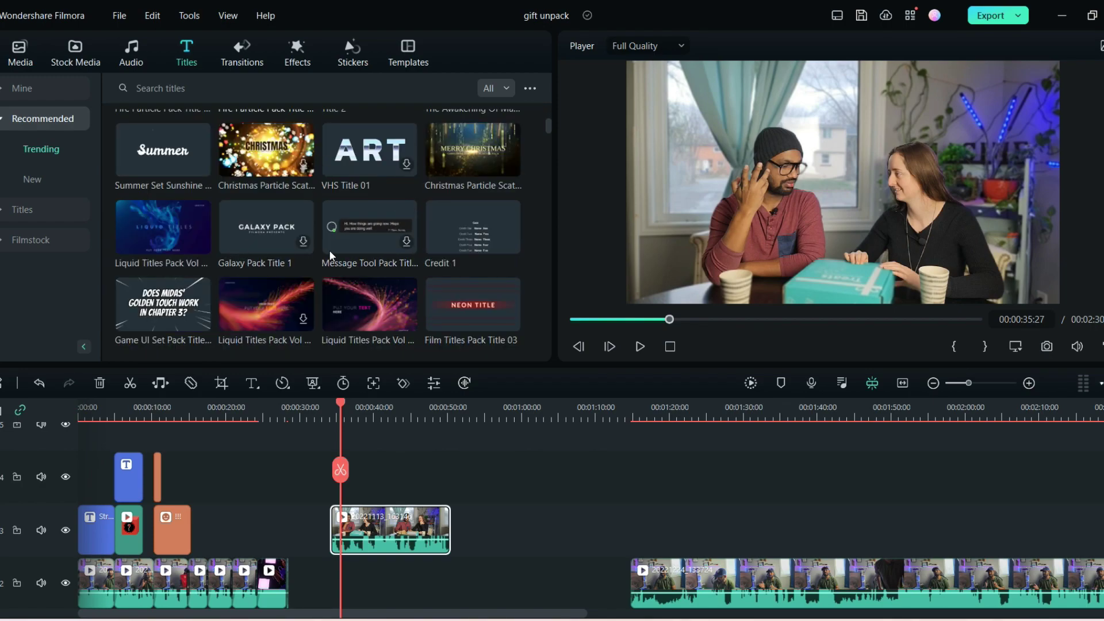
scroll(331, 255, down, 3)
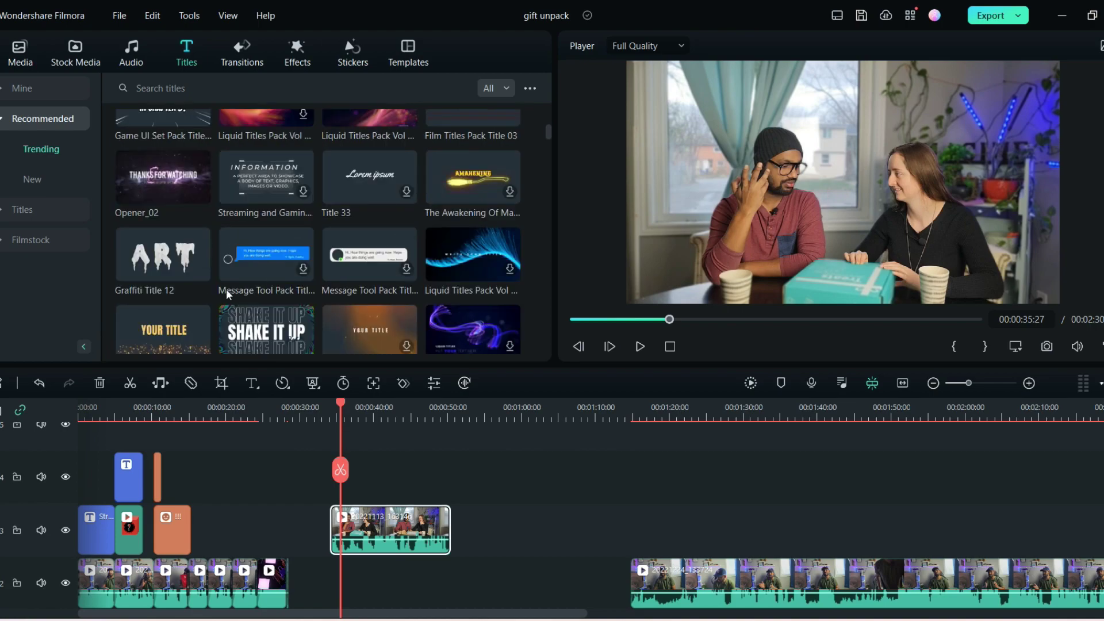
scroll(290, 240, down, 3)
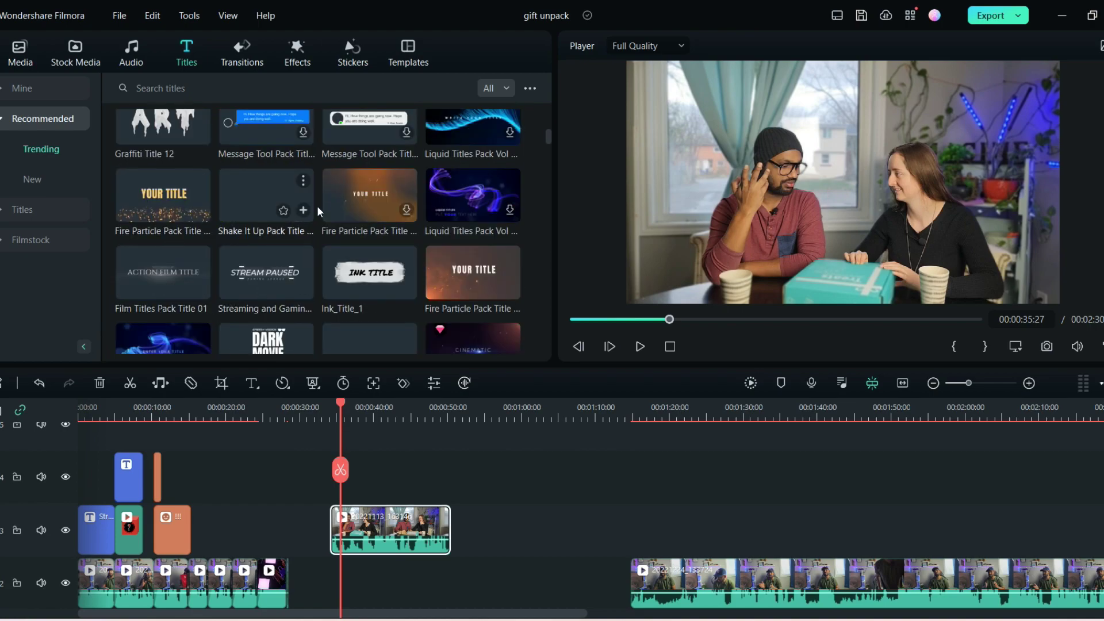
scroll(247, 241, down, 3)
scroll(256, 260, down, 2)
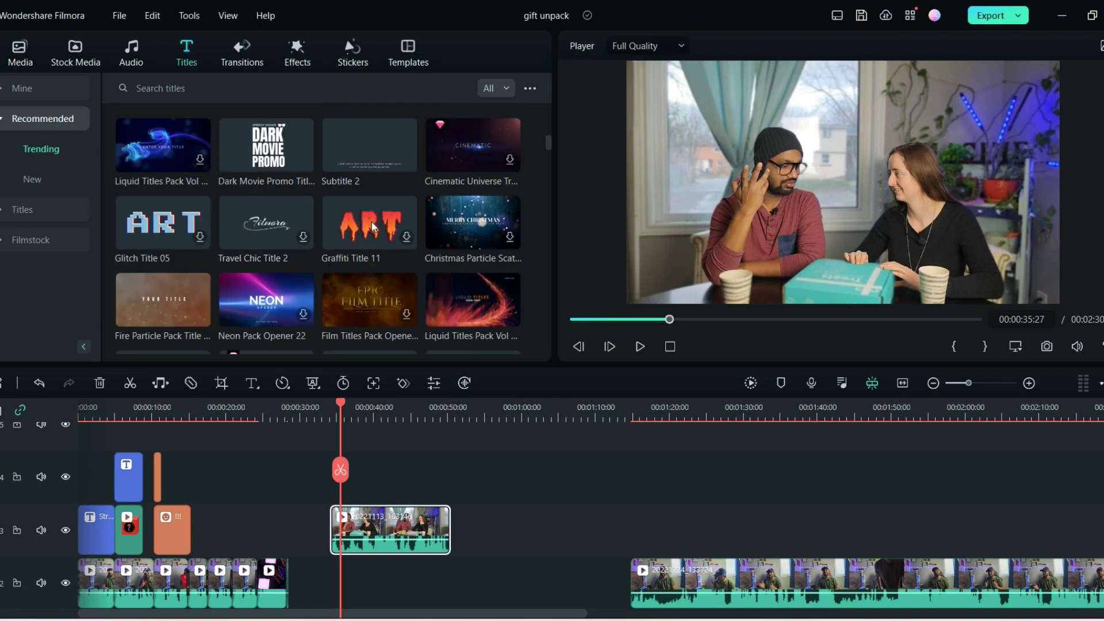
scroll(315, 237, down, 3)
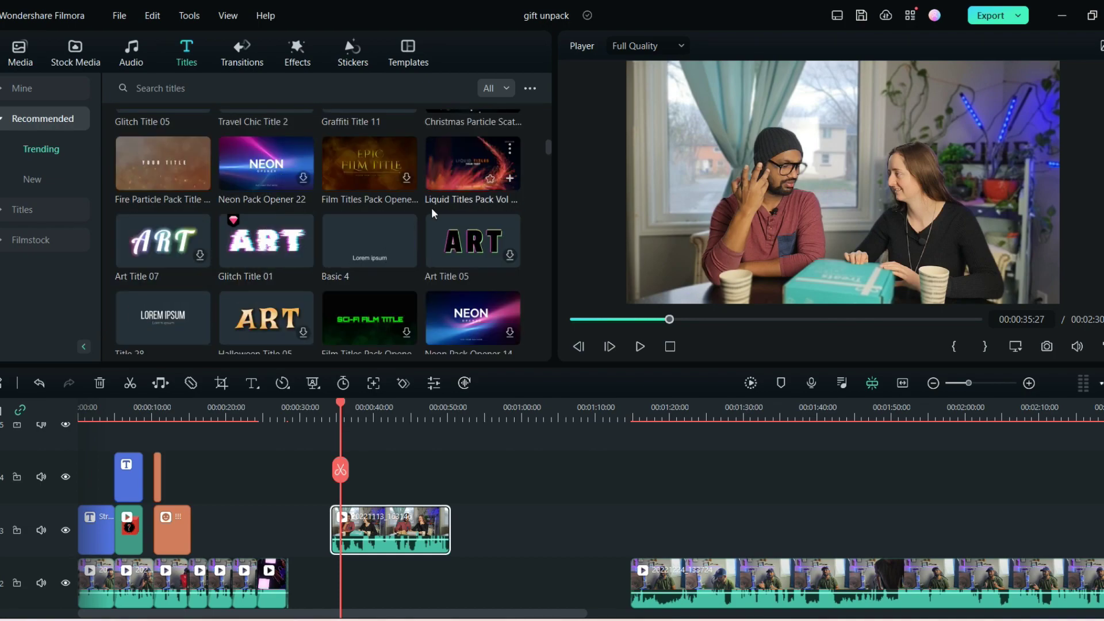
scroll(434, 214, down, 2)
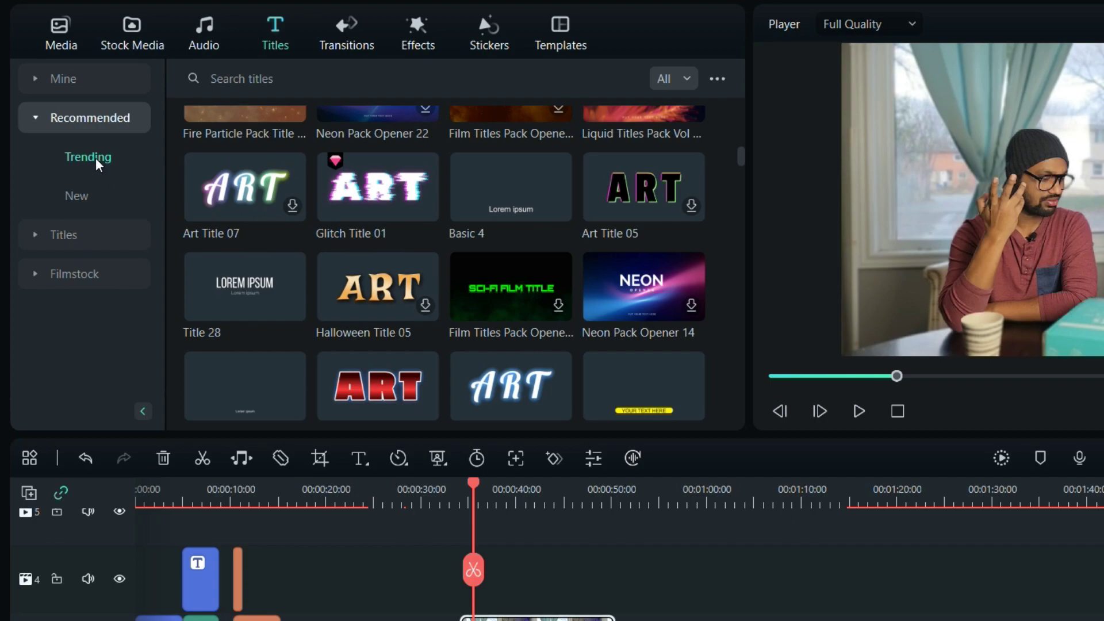
scroll(358, 283, up, 10)
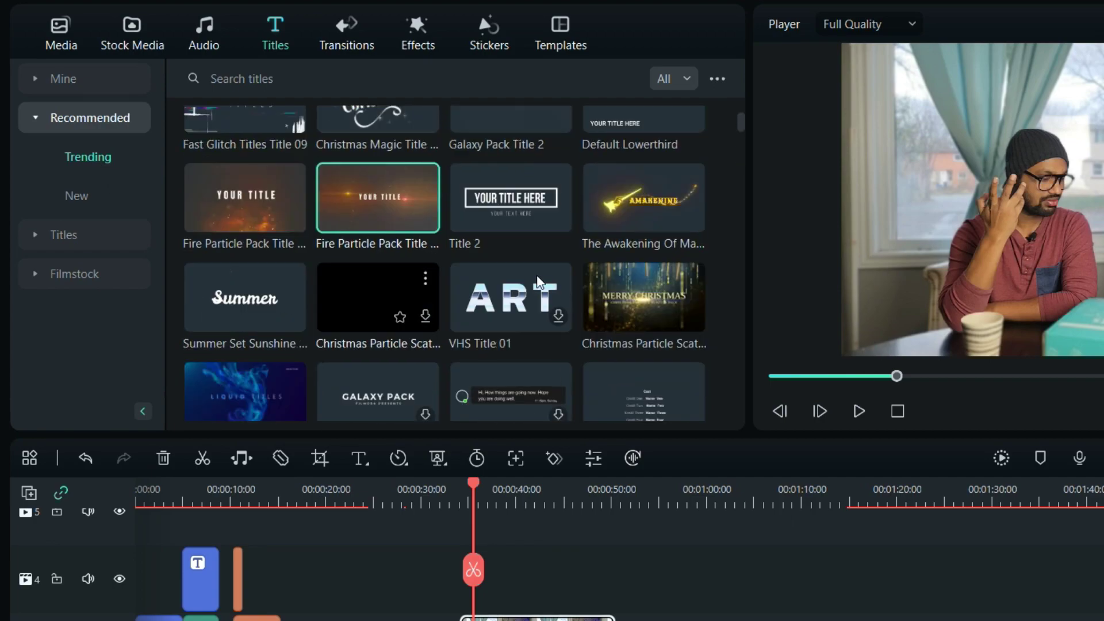
scroll(538, 282, up, 4)
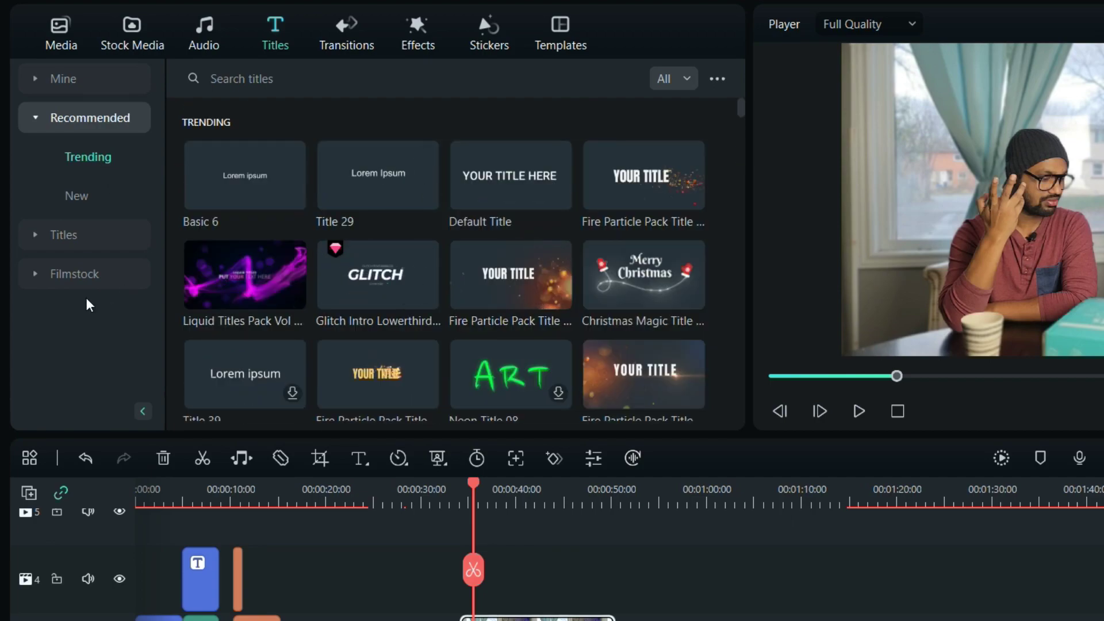
- Filter to 3D Titles and place 3D Metal Title 14 on track 4 at the playhead
click(70, 233)
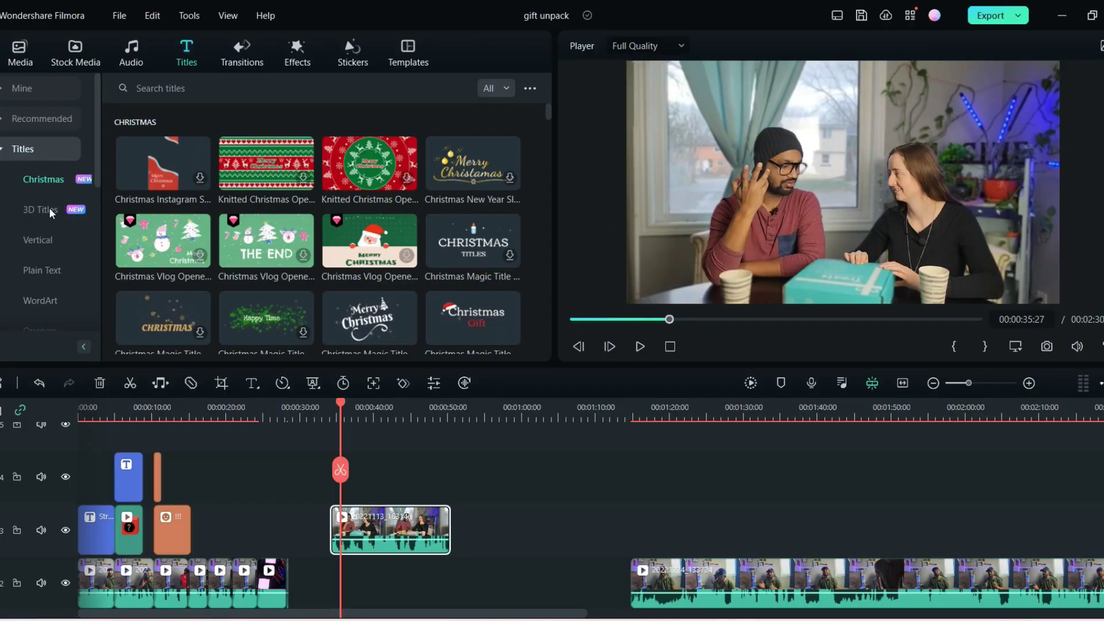
click(46, 212)
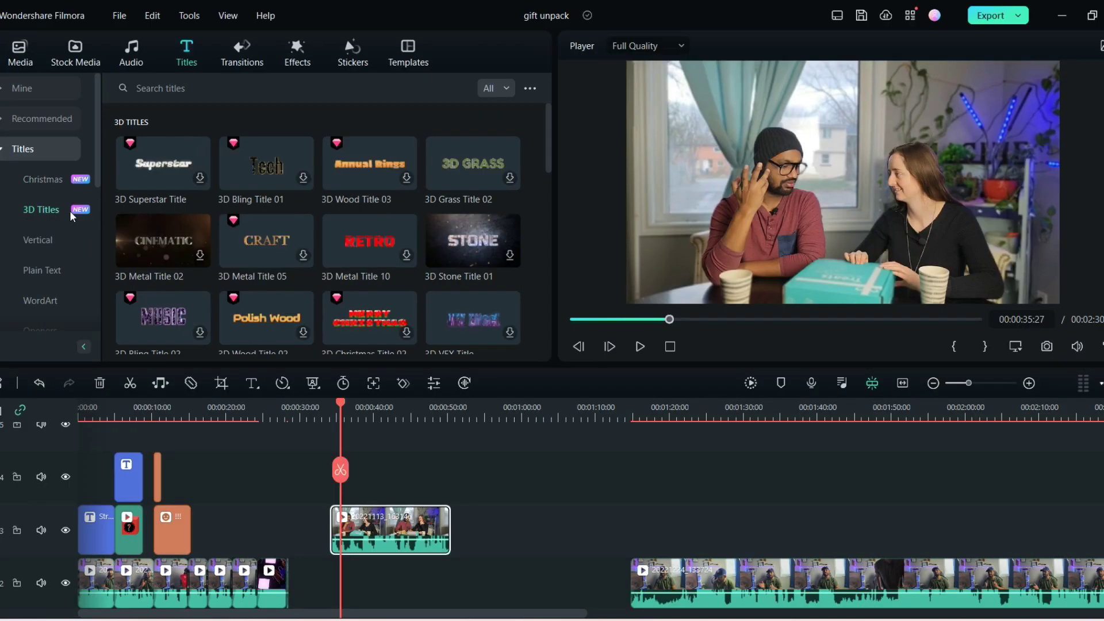
scroll(385, 284, down, 1)
scroll(349, 302, down, 3)
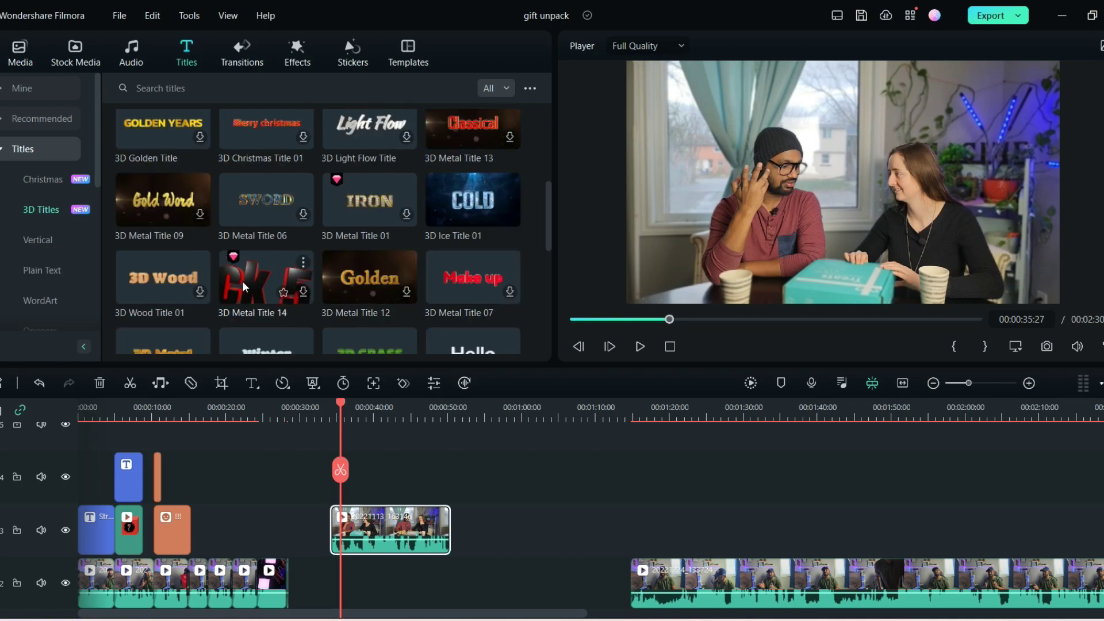
drag(288, 292, 349, 499)
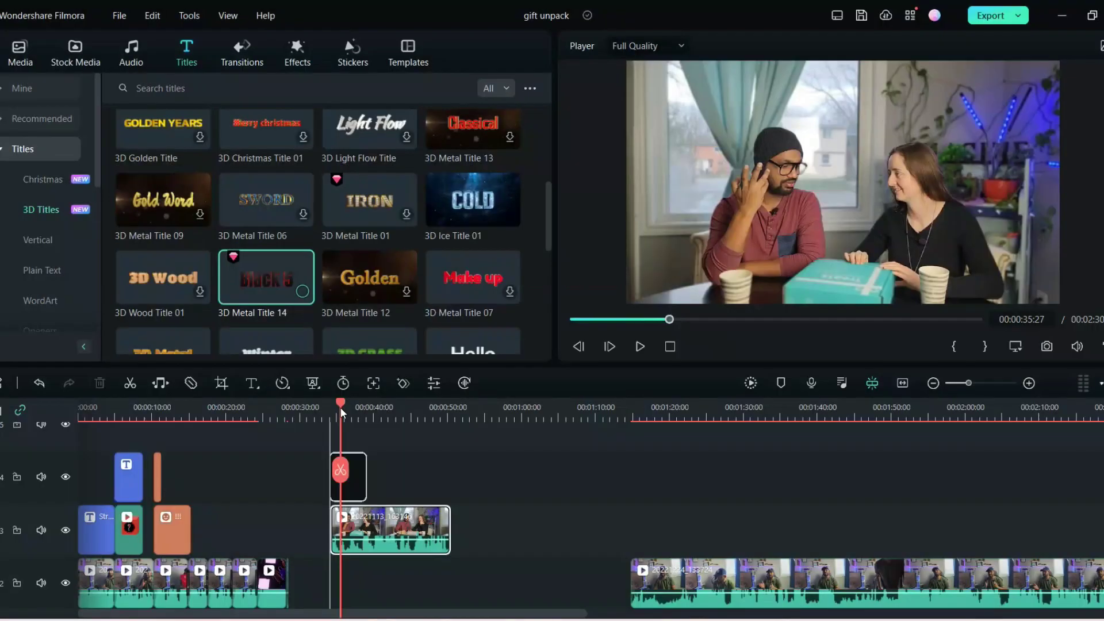
- Drop the 3D title on track 4, change its text to 'mystery box', and split the unboxing clip after it
mouse_move(344, 408)
mouse_down()
mouse_move(333, 409)
mouse_move(344, 414)
mouse_up()
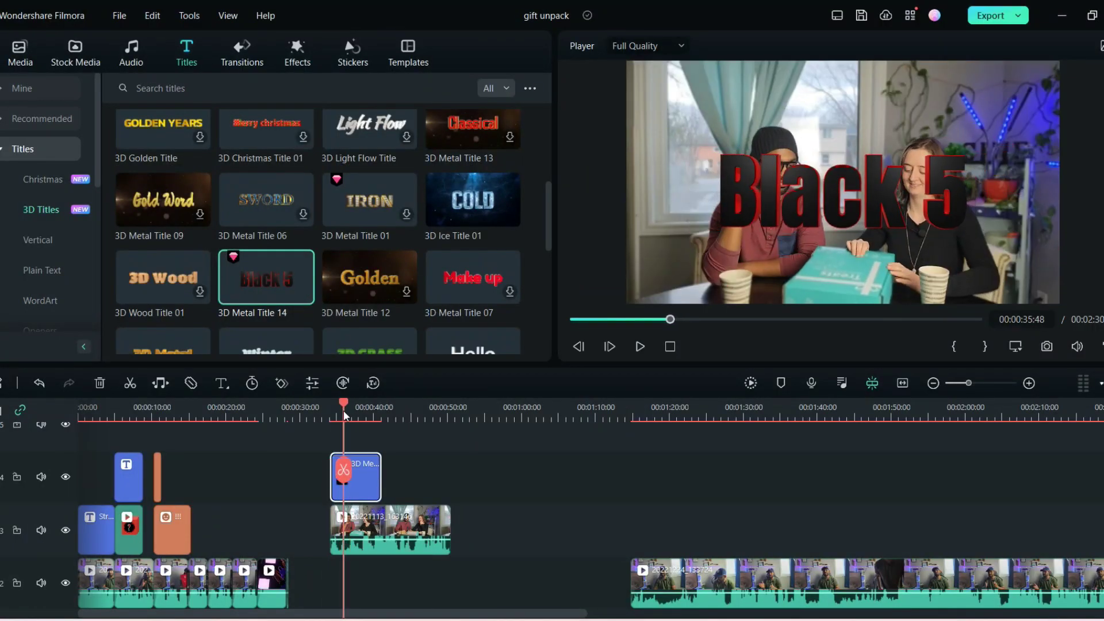
double_click(742, 174)
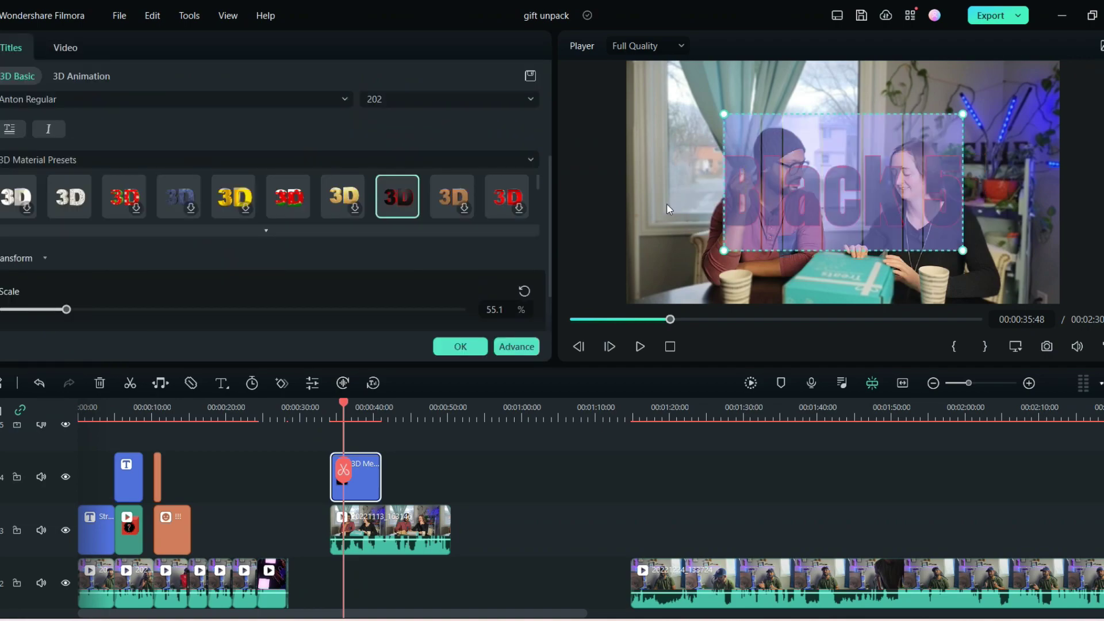
text(myster)
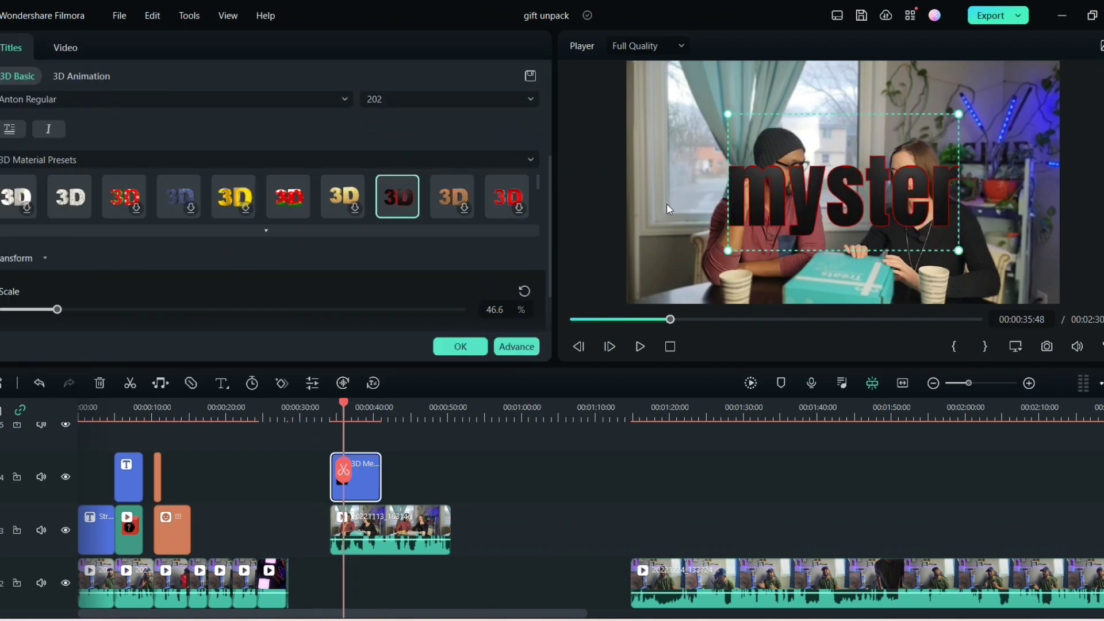
text(y bo)
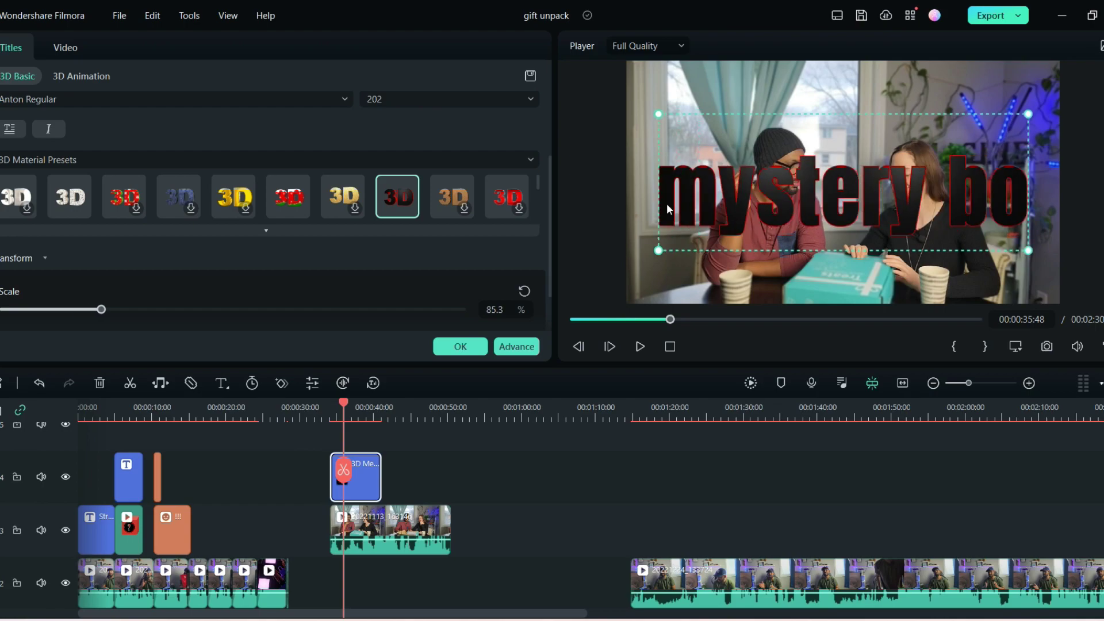
text(x)
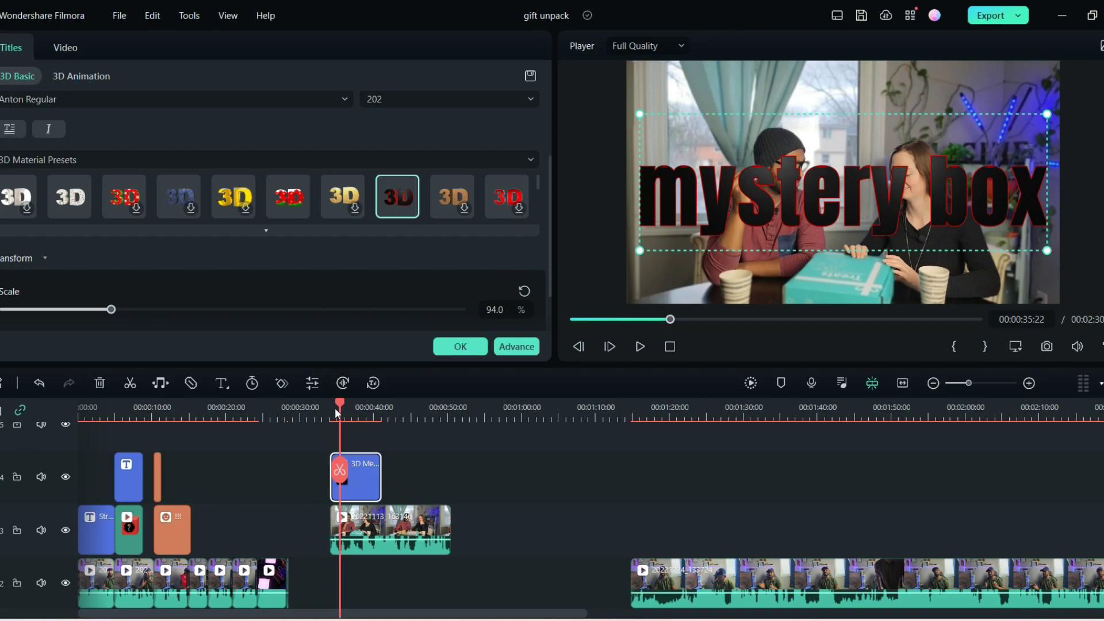
drag(336, 409, 419, 402)
click(370, 470)
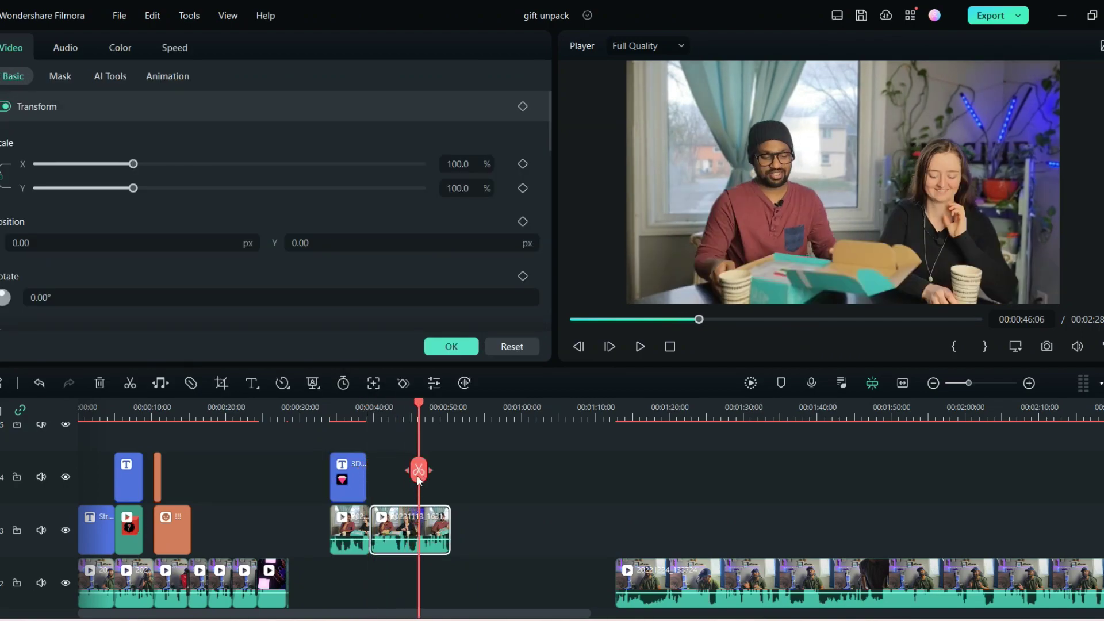
- Split the clip again at 00:00:46 and crop the middle piece to a 1436x808 close-up
click(418, 470)
right_click(397, 532)
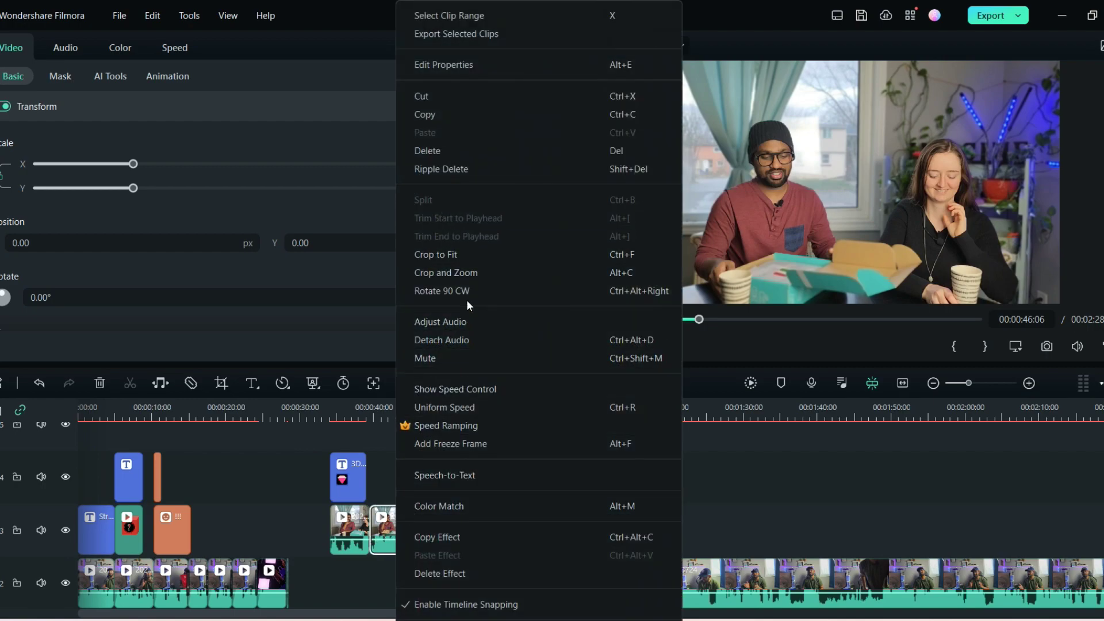
click(475, 274)
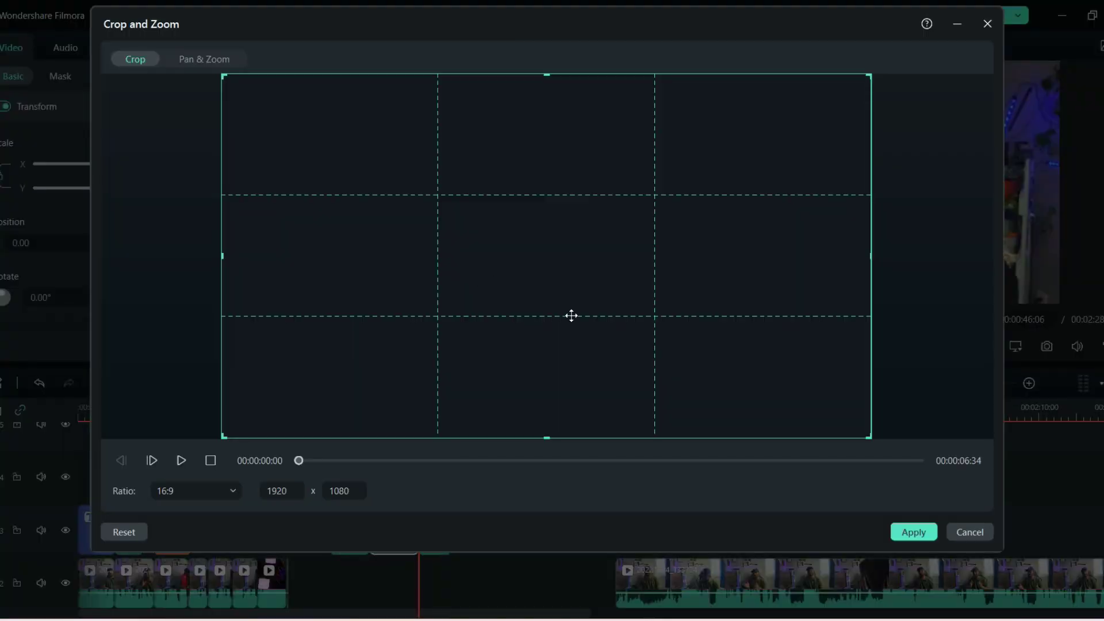
drag(225, 75, 385, 166)
drag(566, 353, 493, 352)
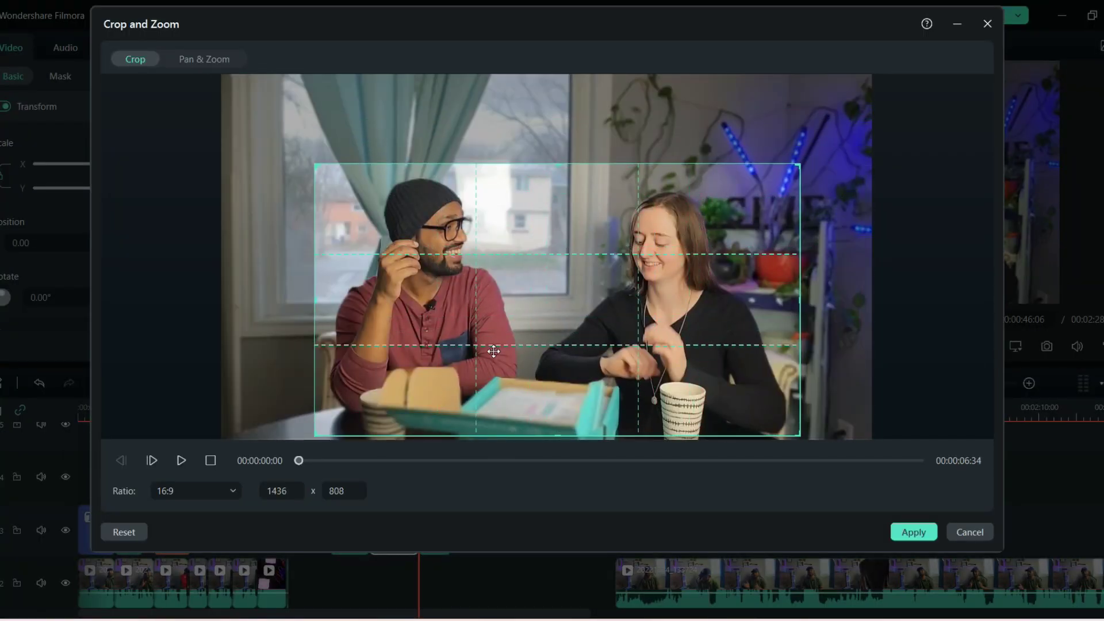
click(914, 532)
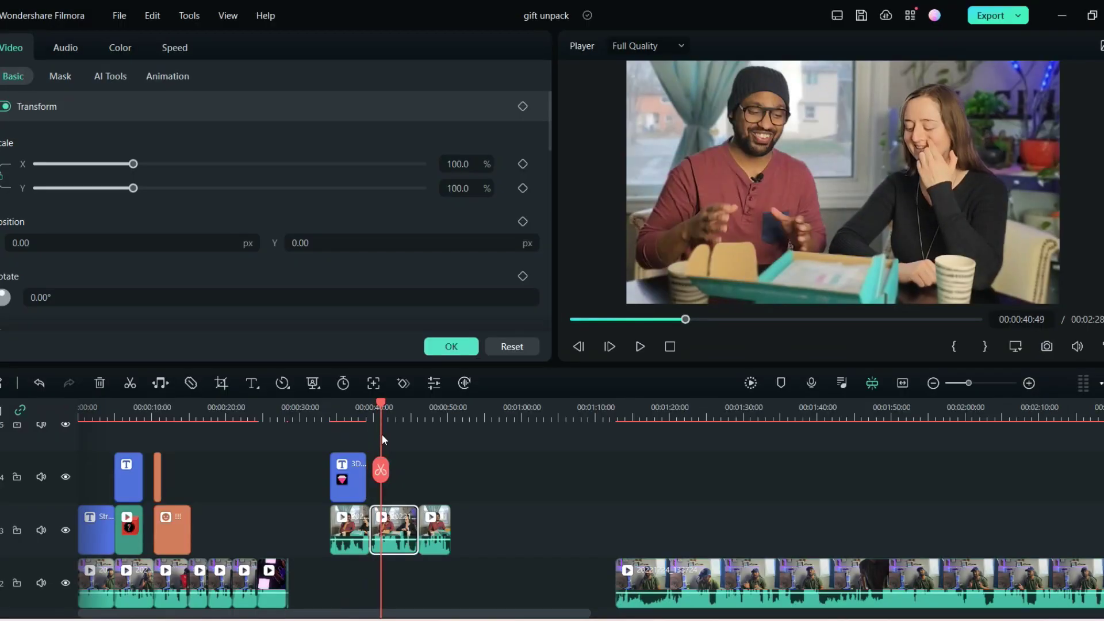
mouse_move(381, 434)
mouse_down()
mouse_move(433, 441)
mouse_move(394, 443)
mouse_up()
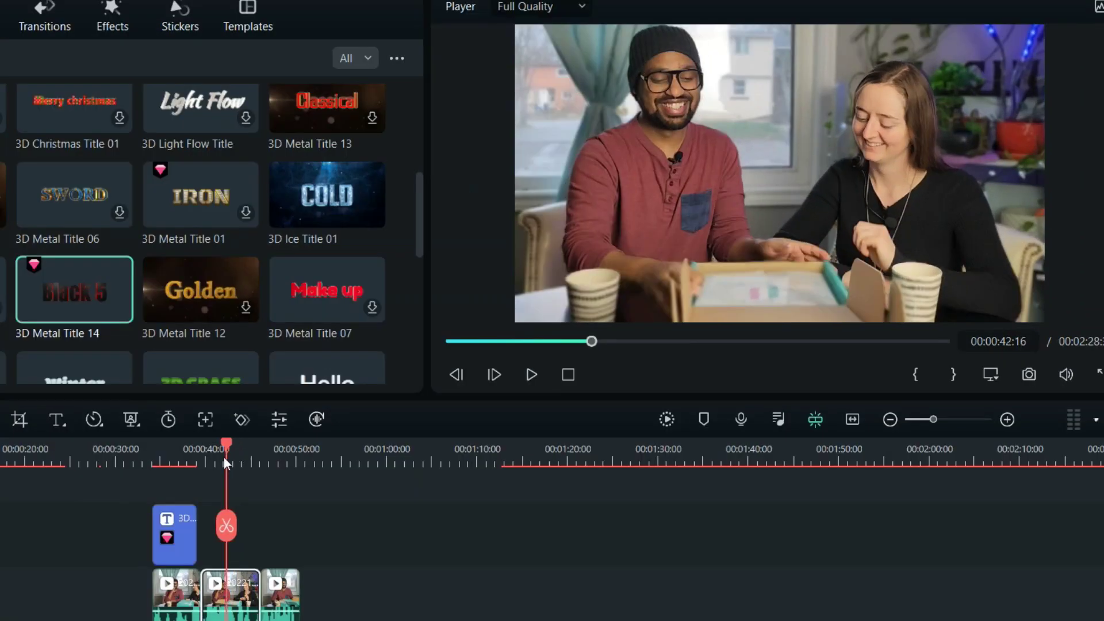
mouse_move(388, 414)
mouse_down()
mouse_move(373, 408)
mouse_move(381, 411)
mouse_up()
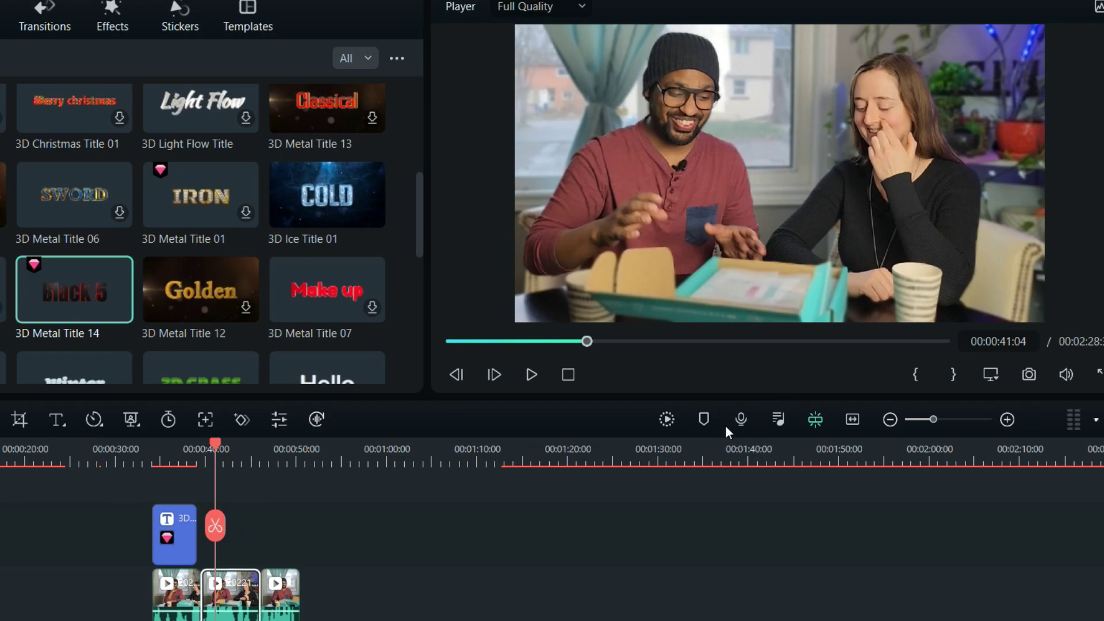
- Apply the Glitch Dispersion effect to the unboxing clip and preview it
click(112, 27)
drag(58, 174, 231, 557)
drag(222, 441, 189, 458)
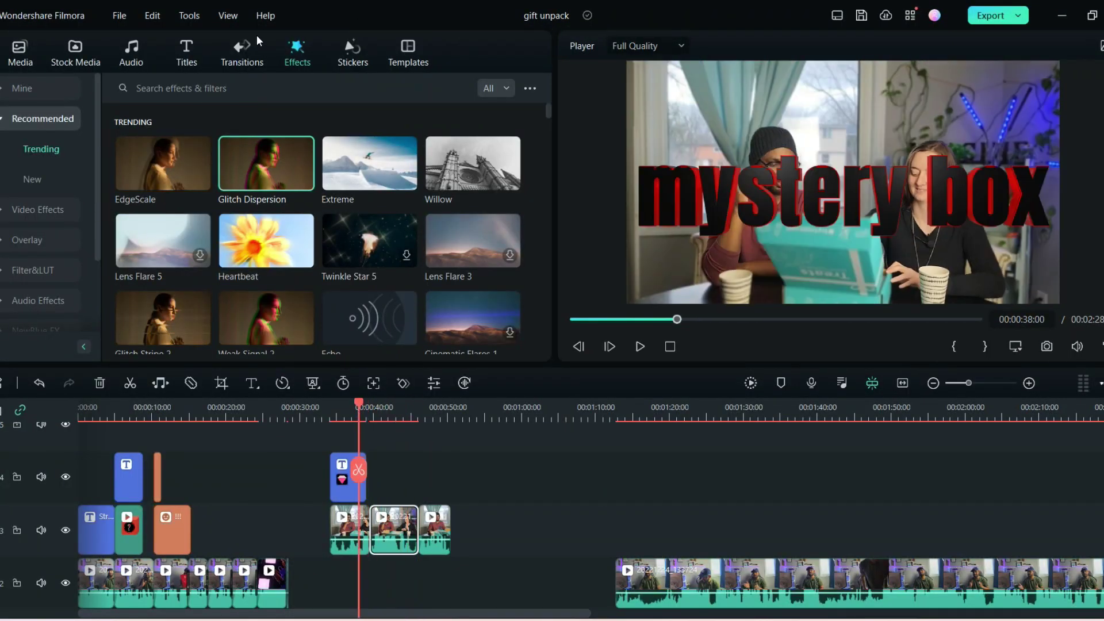
- Place Warp Zoom 3 at the first clip junction near 00:00:38 and play it back
click(242, 53)
drag(282, 174, 371, 538)
key(space)
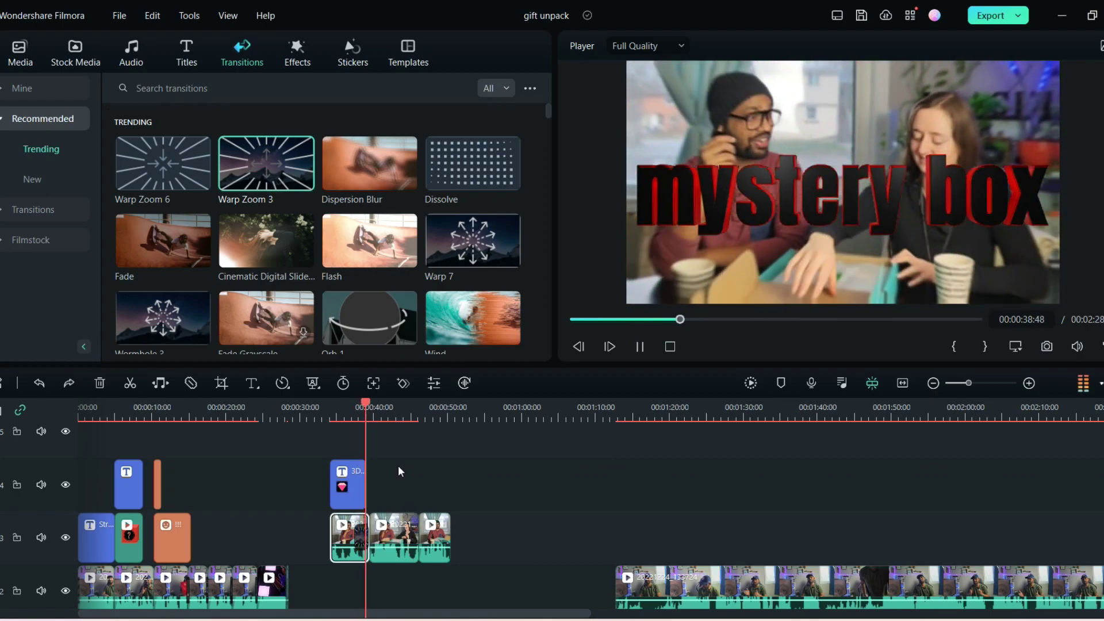
key(space)
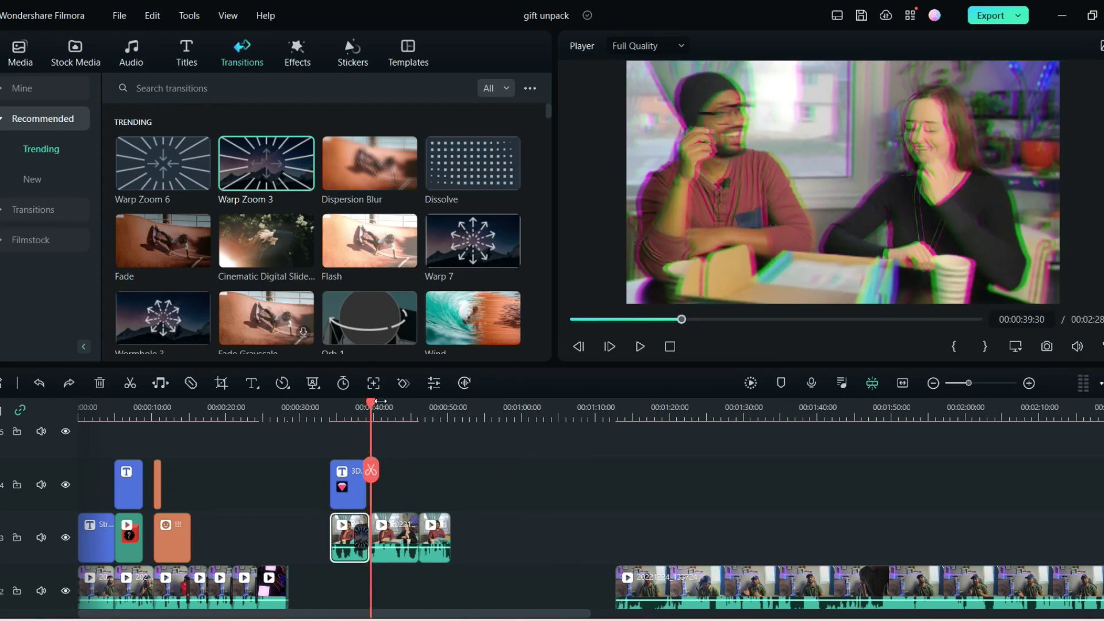
drag(375, 411, 336, 405)
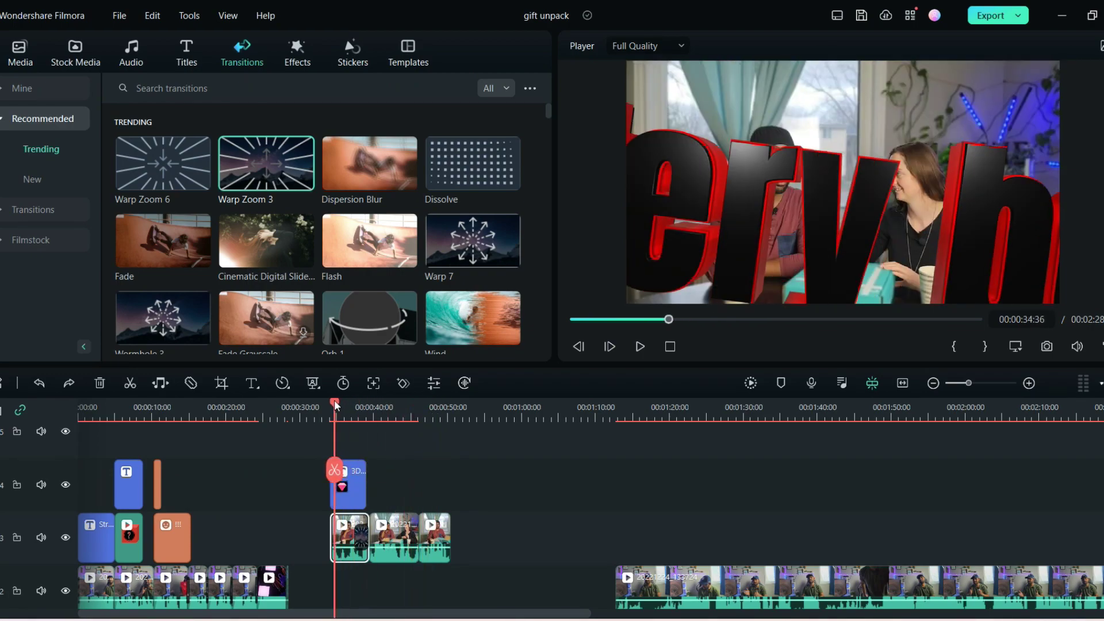
- Add ES_Paradise (Instrumental Version) from My music to the timeline at the 3D title's start
click(186, 55)
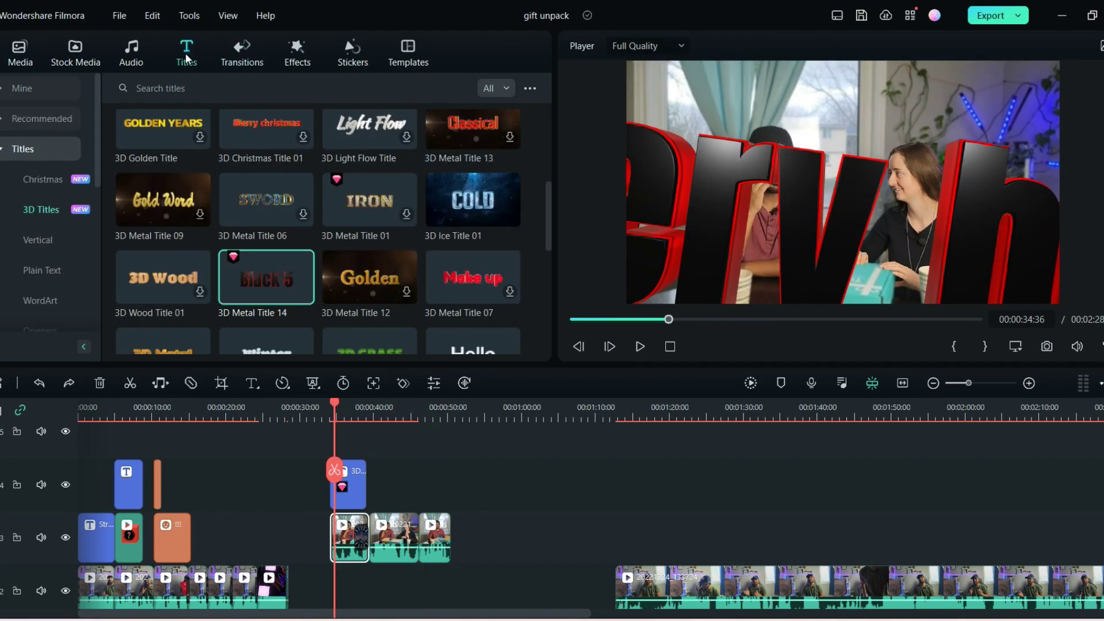
click(136, 53)
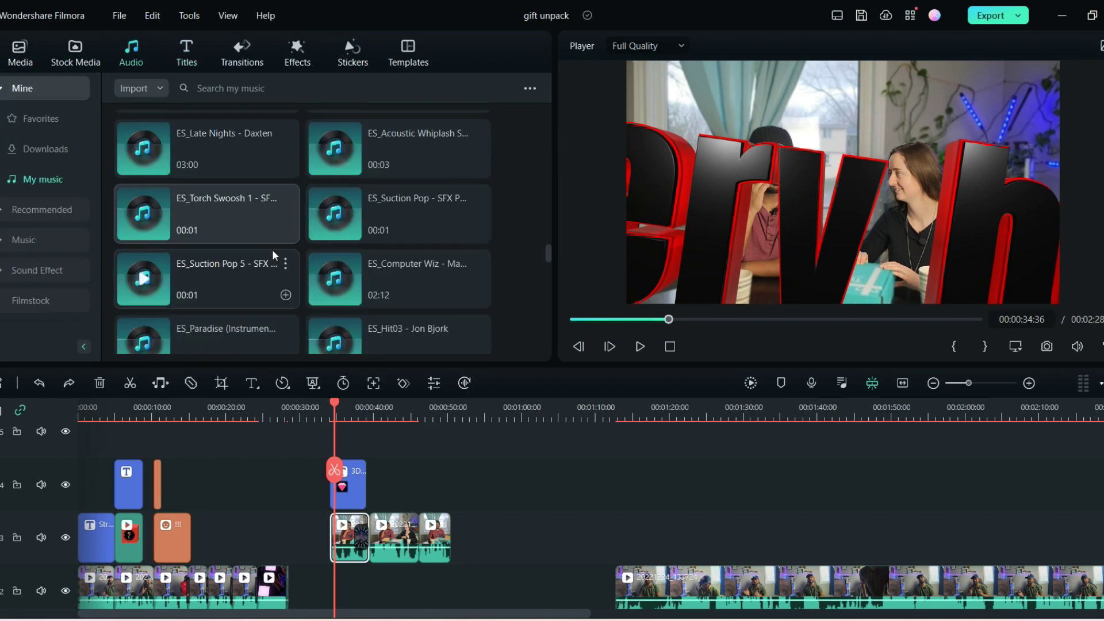
drag(236, 226, 345, 601)
drag(344, 593, 336, 584)
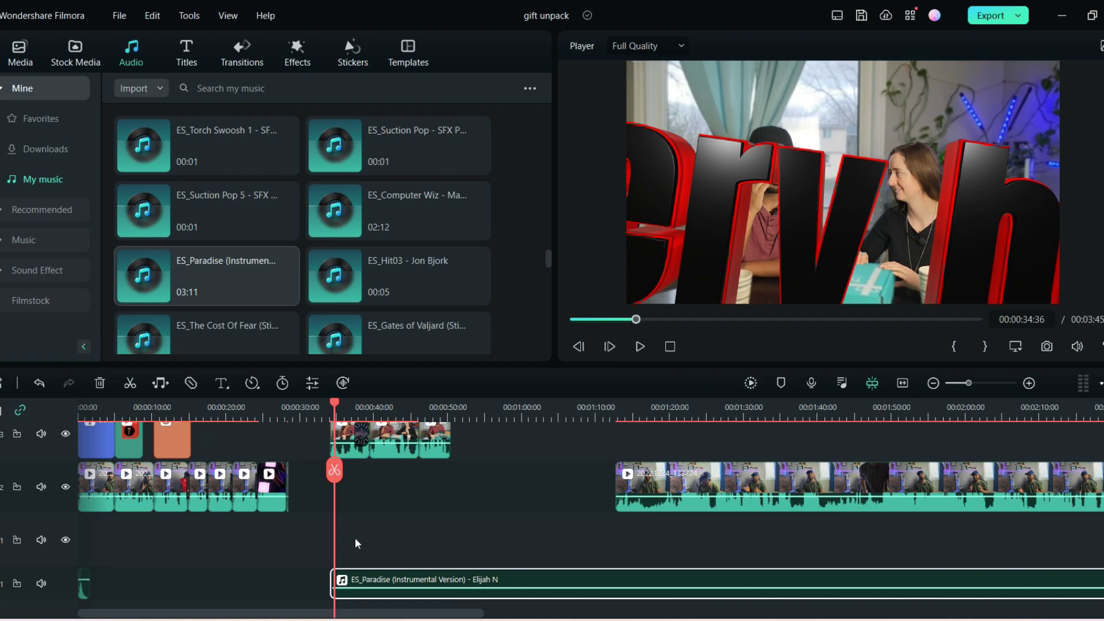
scroll(351, 533, up, 2)
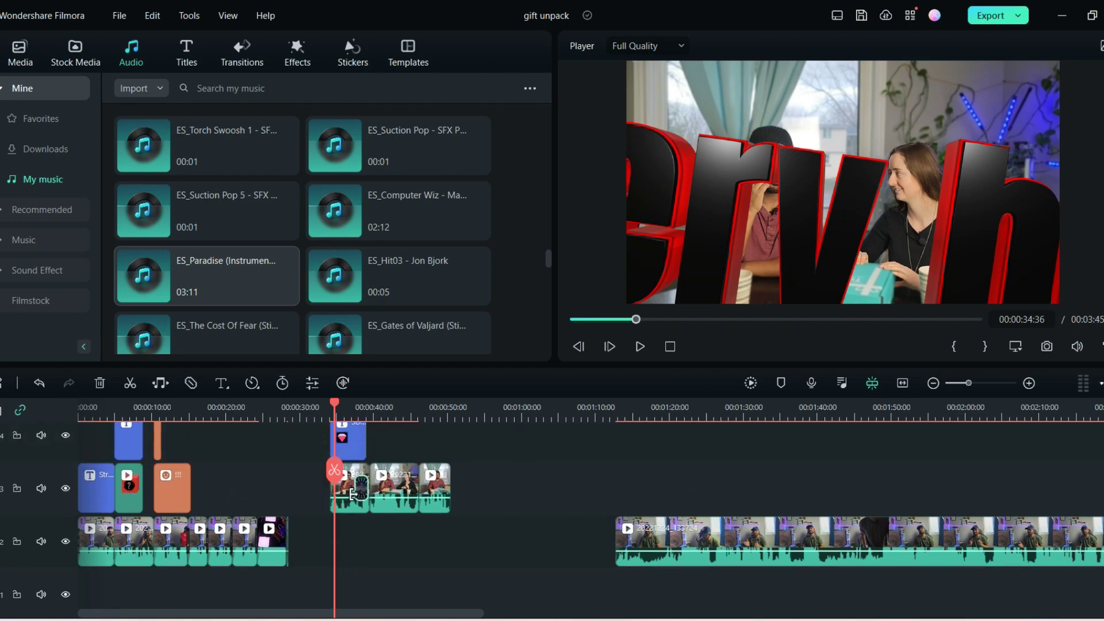
drag(334, 409, 331, 409)
scroll(426, 552, up, 2)
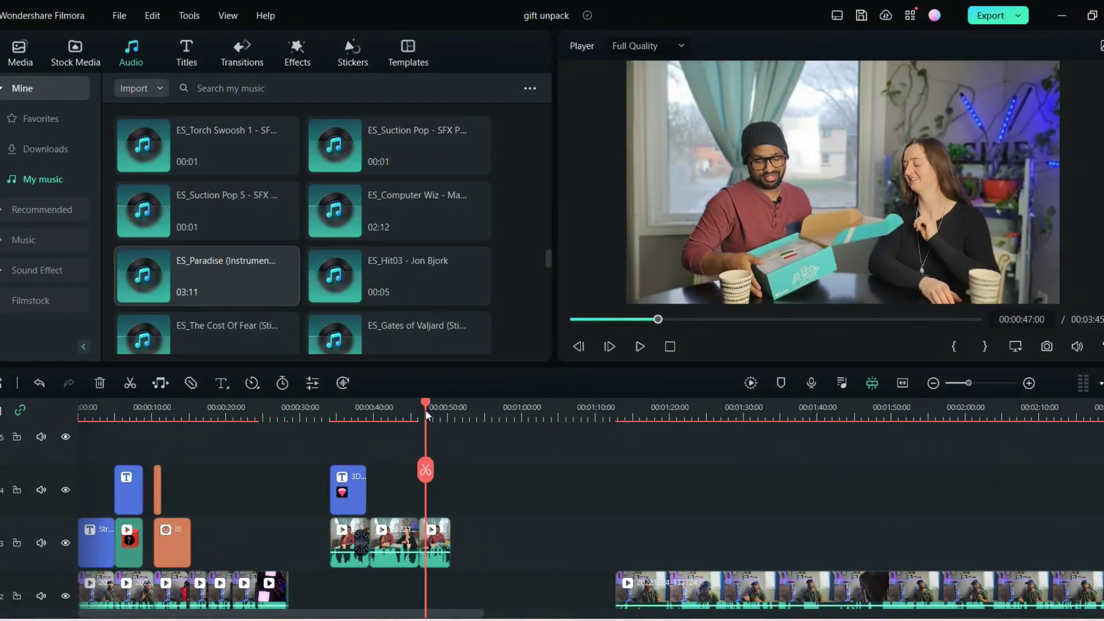
- Search stickers for 'glass', place a Shatter Glass Pack sticker at 00:00:42, and preview it
drag(428, 416, 390, 410)
click(353, 52)
click(343, 88)
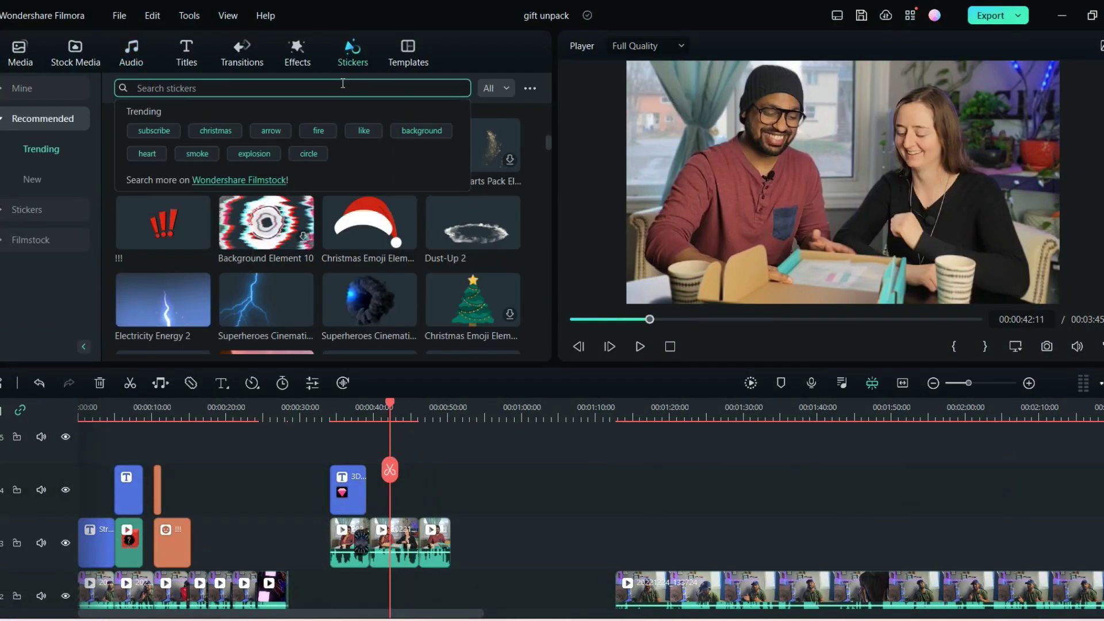
text(gl)
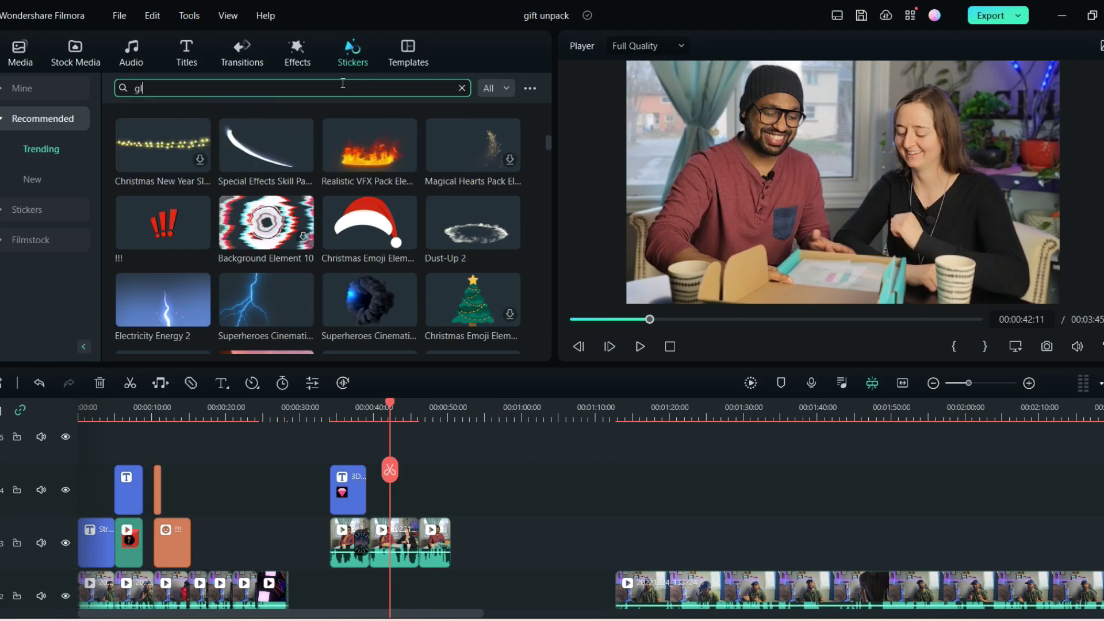
text(ass)
key(Return)
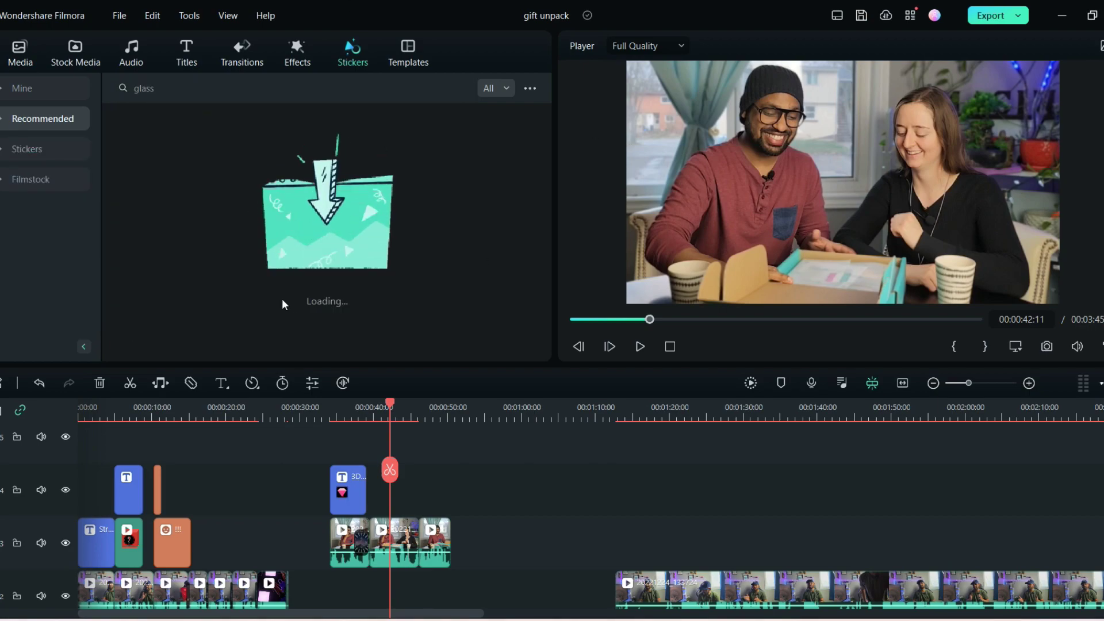
drag(158, 146, 388, 489)
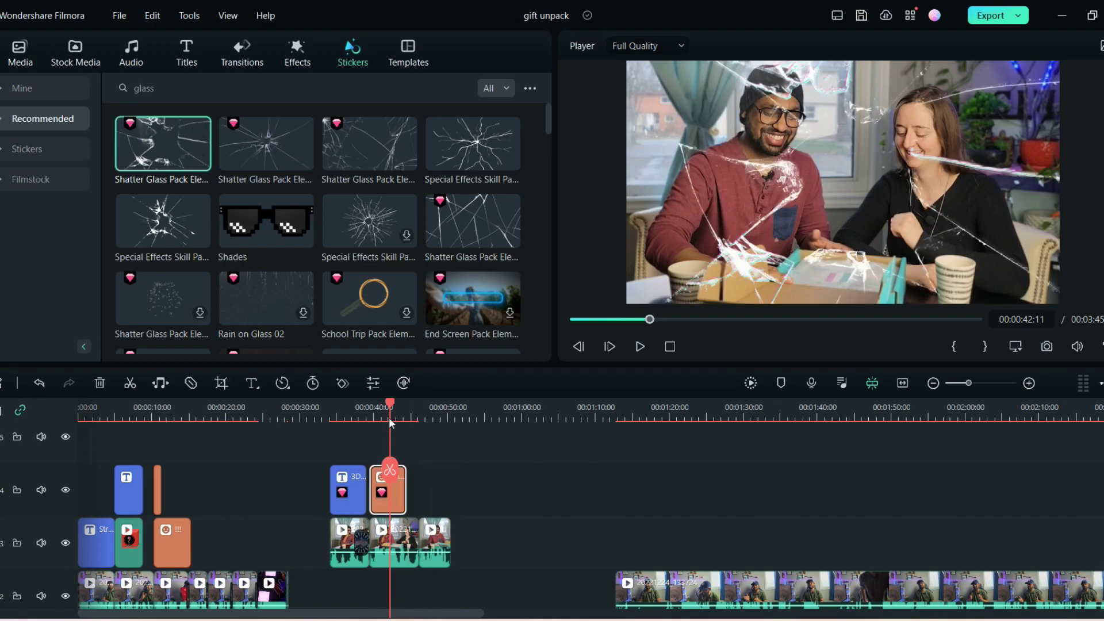
key(space)
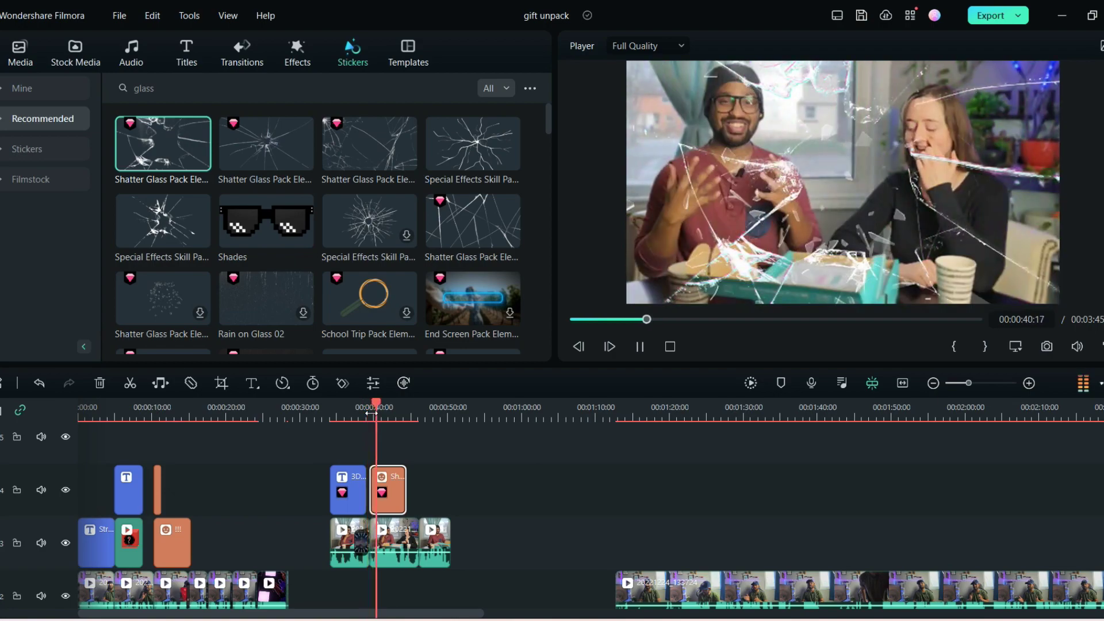
key(space)
- Open the Audio library to look for glass sound effects
click(136, 51)
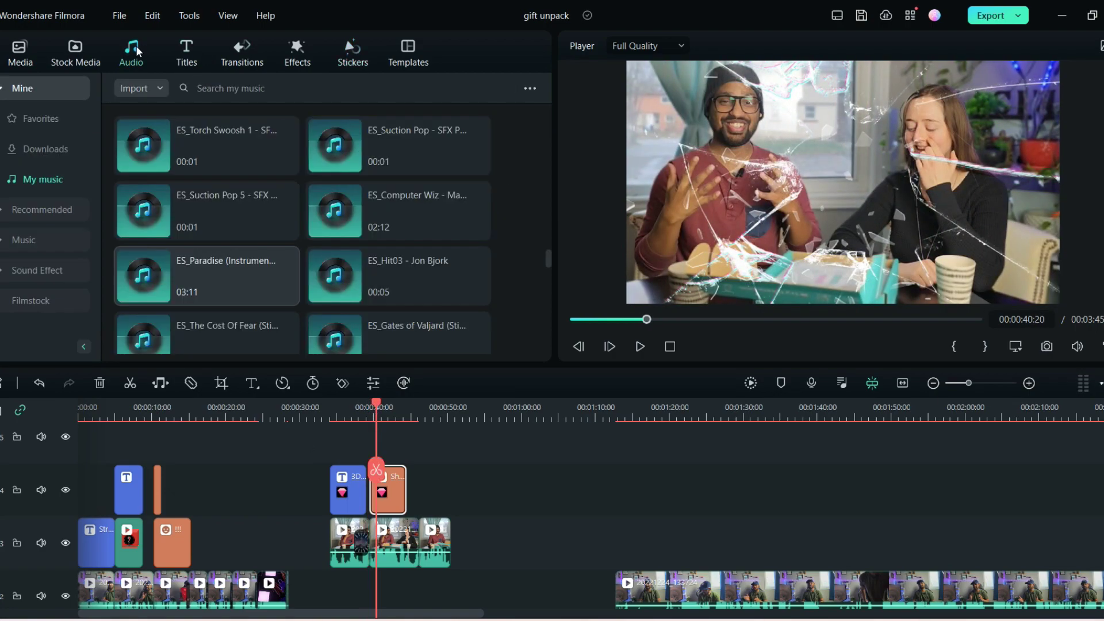